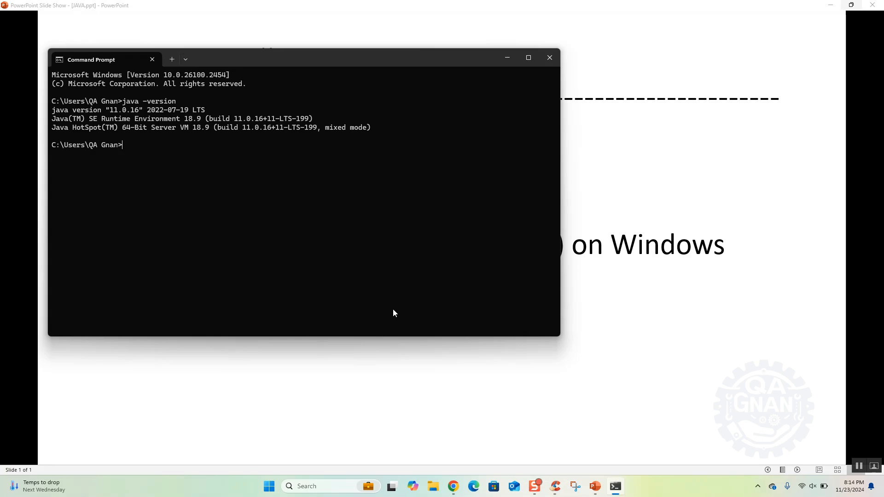
Step: Switch to Chrome, search Google for a JDK download and open the Oracle JDK 23 result
left_click(454, 487)
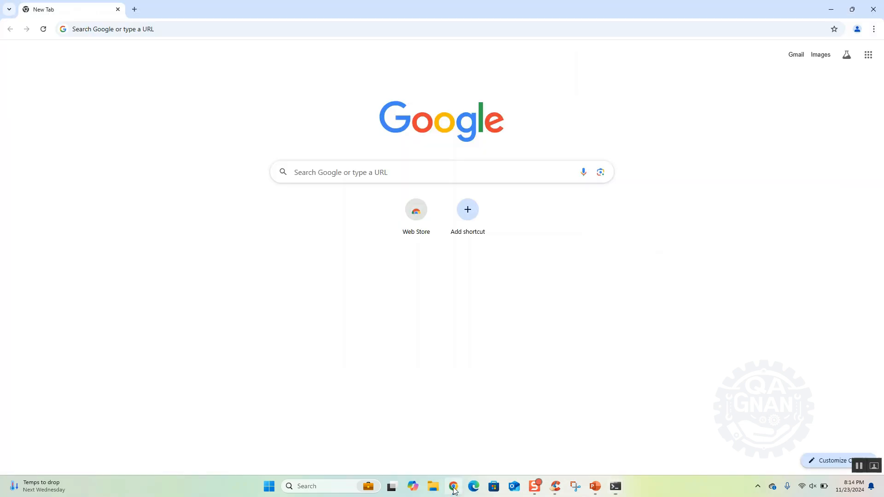
left_click(390, 31)
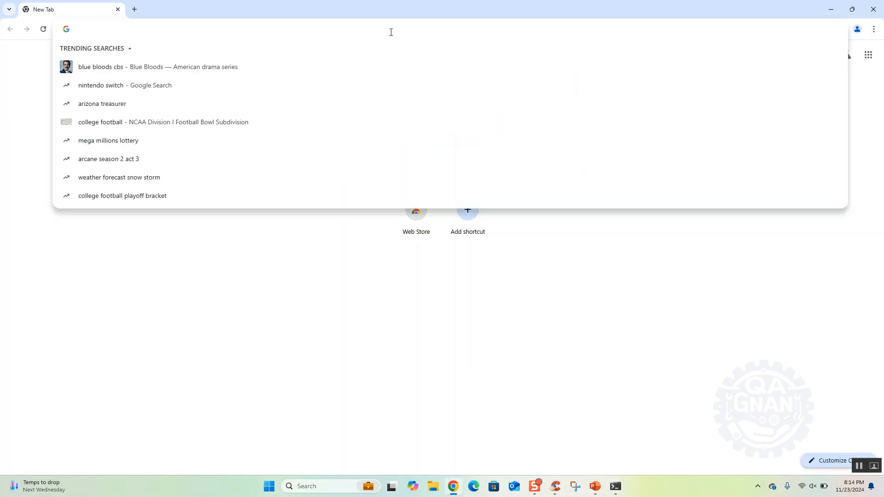
type("jdk")
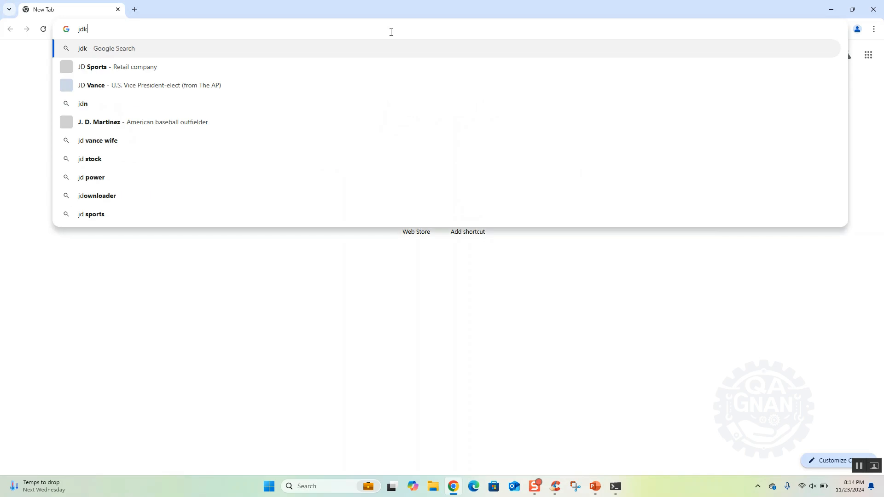
type(" downoad")
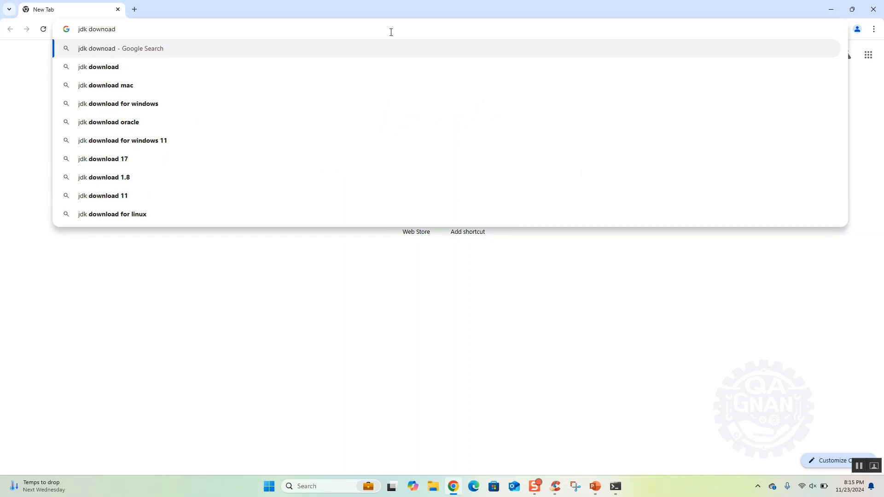
key("Return")
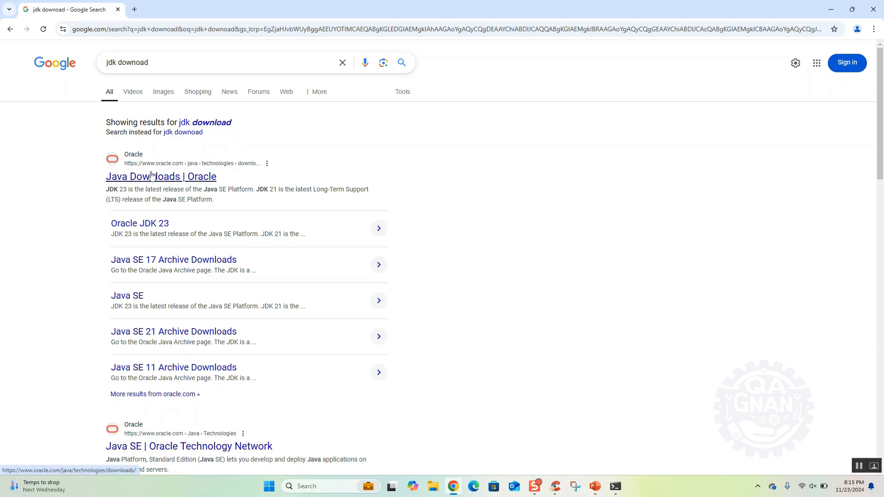
left_click(163, 226)
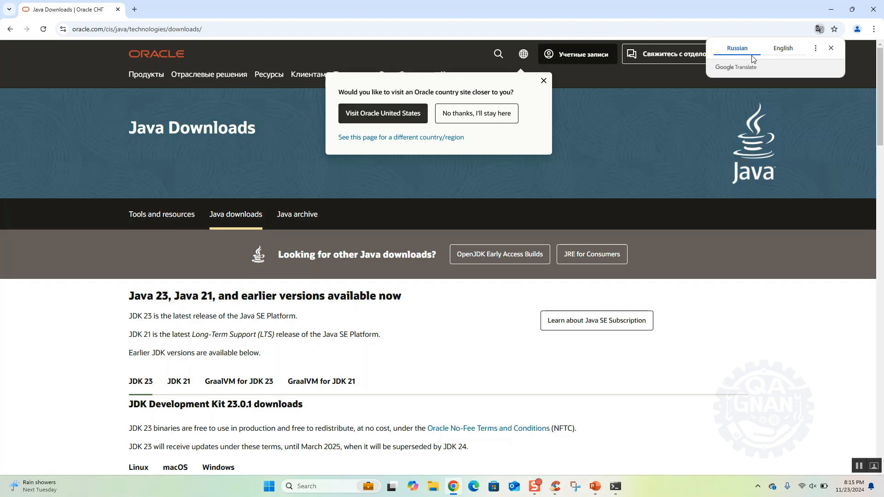
Step: Switch to the Oracle United States site and open its Java Downloads page from the resources
left_click(387, 114)
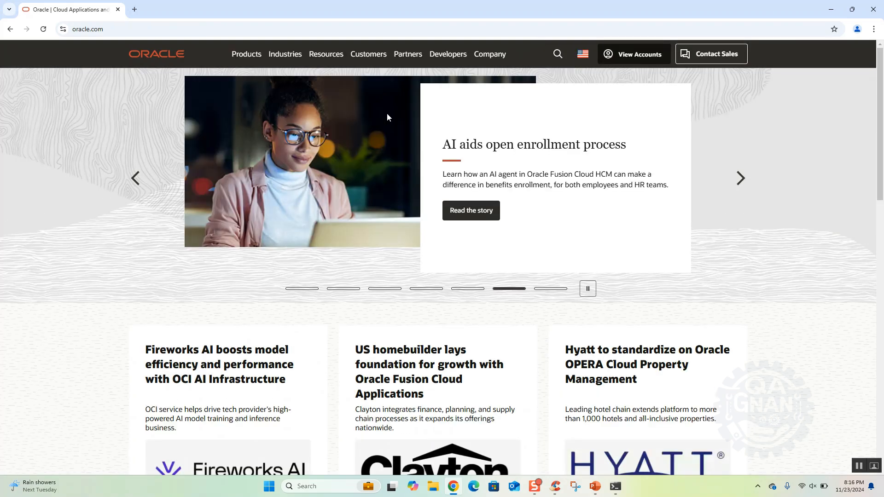
scroll(475, 199, "down", 5)
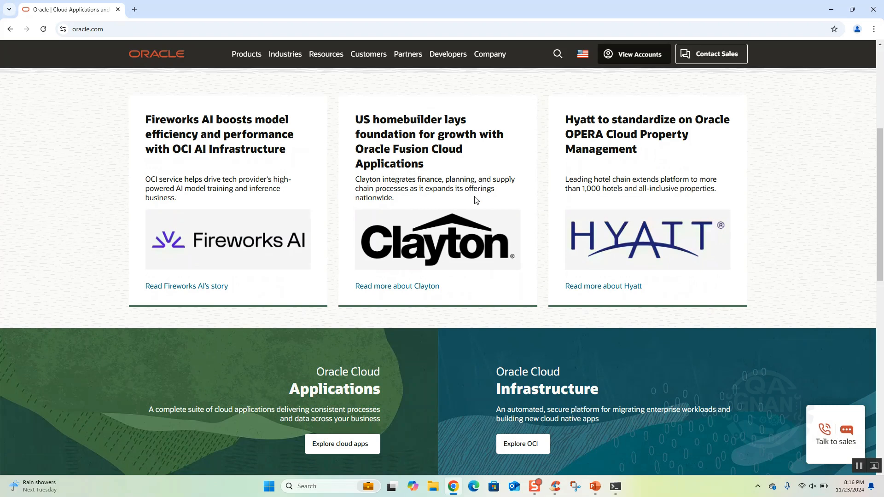
scroll(475, 199, "up", 5)
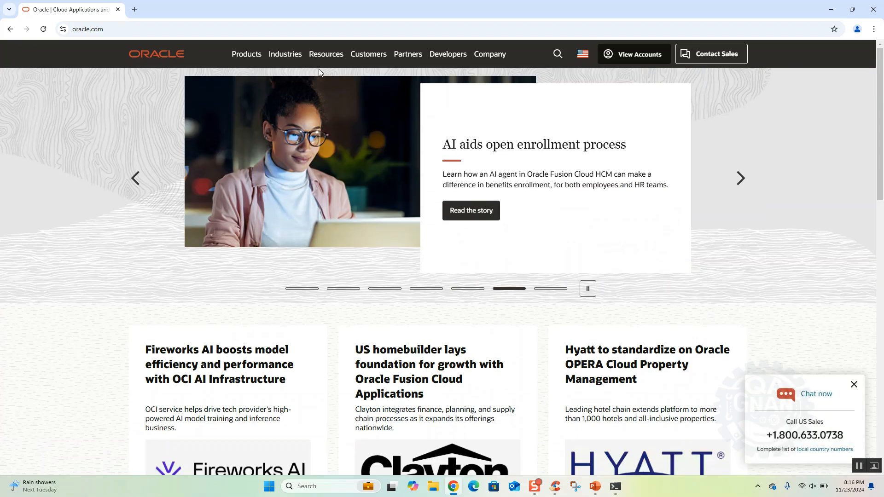
left_click(327, 54)
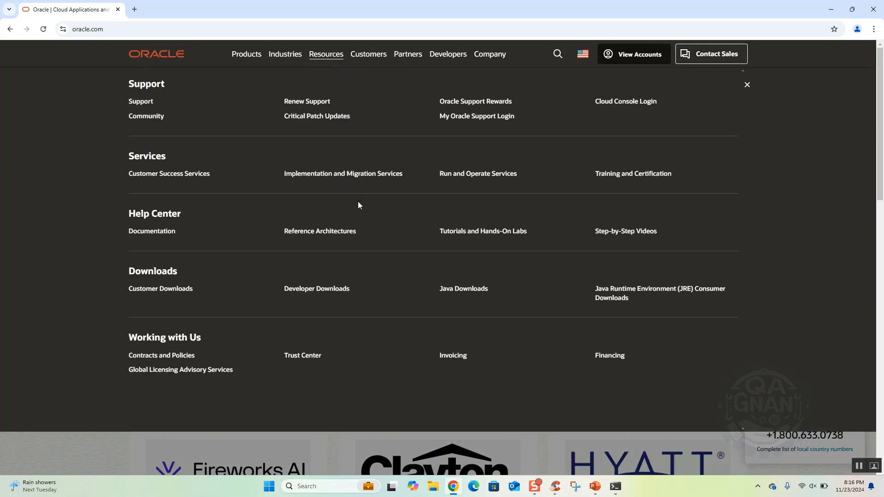
left_click(478, 296)
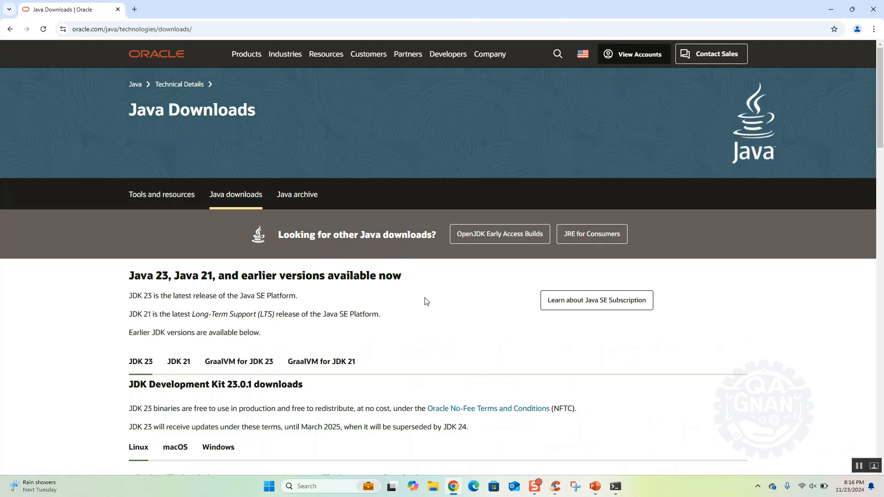
Step: Show the Windows downloads for JDK Development Kit 17.0.13 on the Java Downloads page
scroll(427, 302, "down", 2)
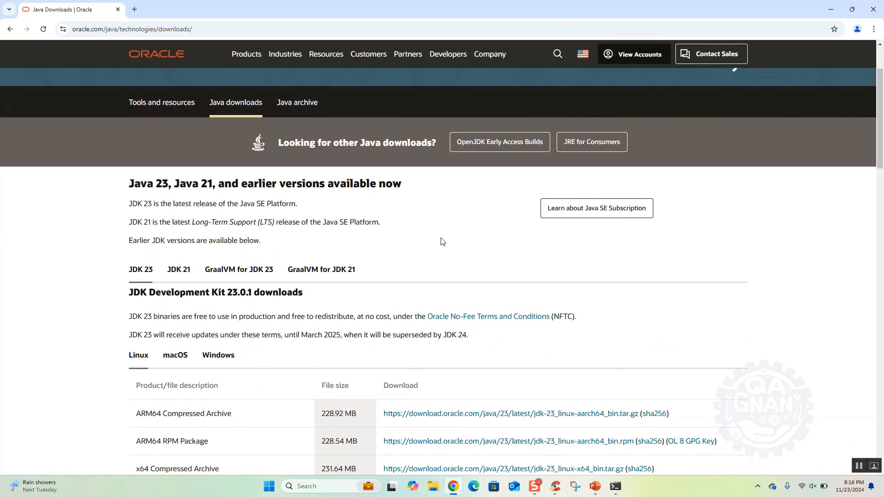
scroll(436, 238, "down", 1)
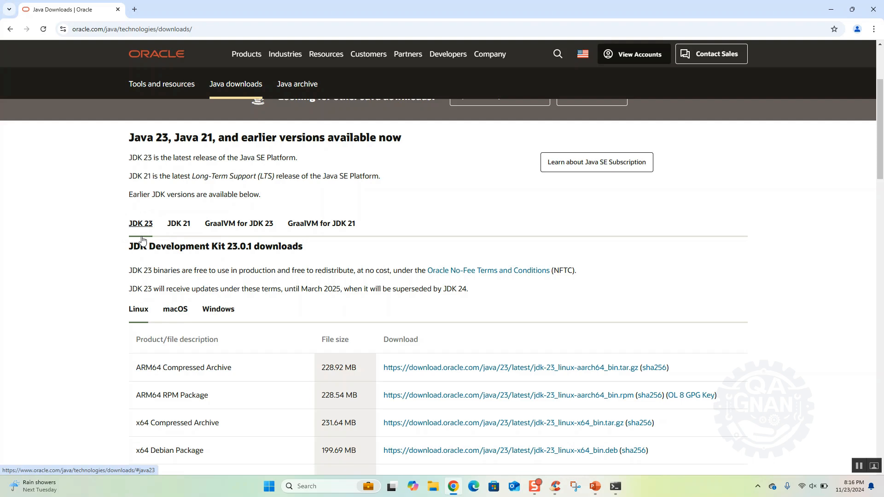
scroll(241, 355, "down", 1)
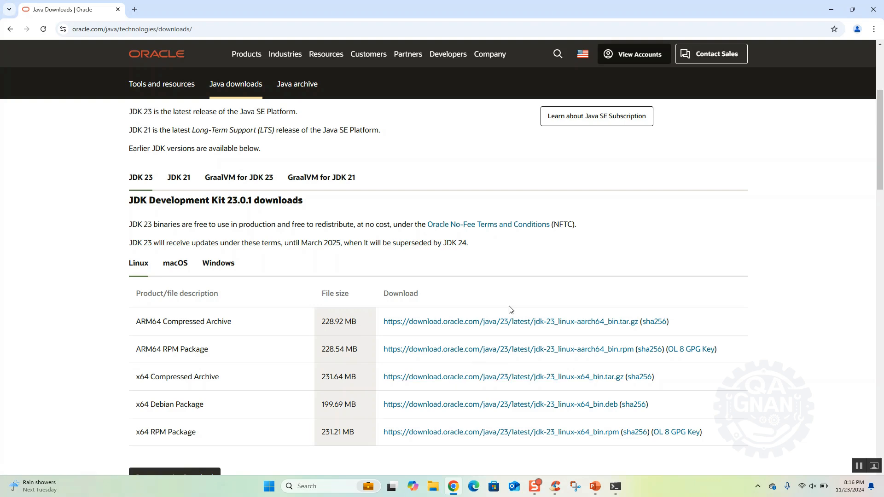
scroll(510, 309, "down", 10)
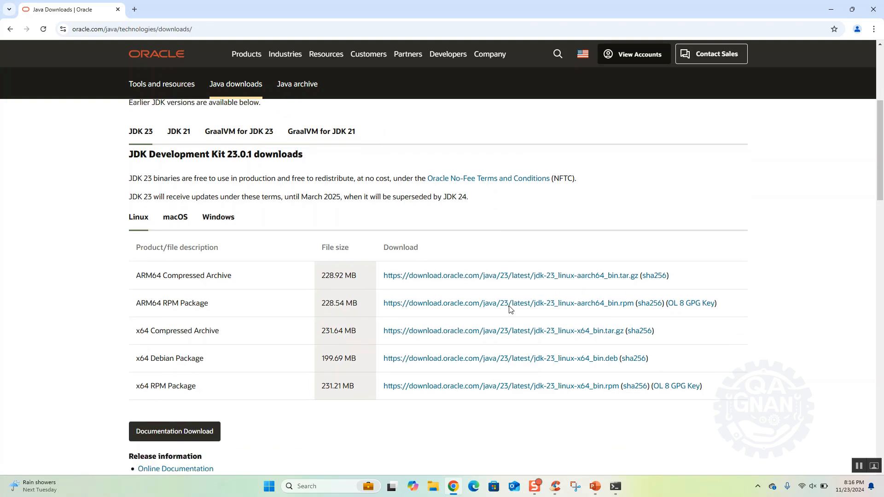
scroll(511, 309, "down", 9)
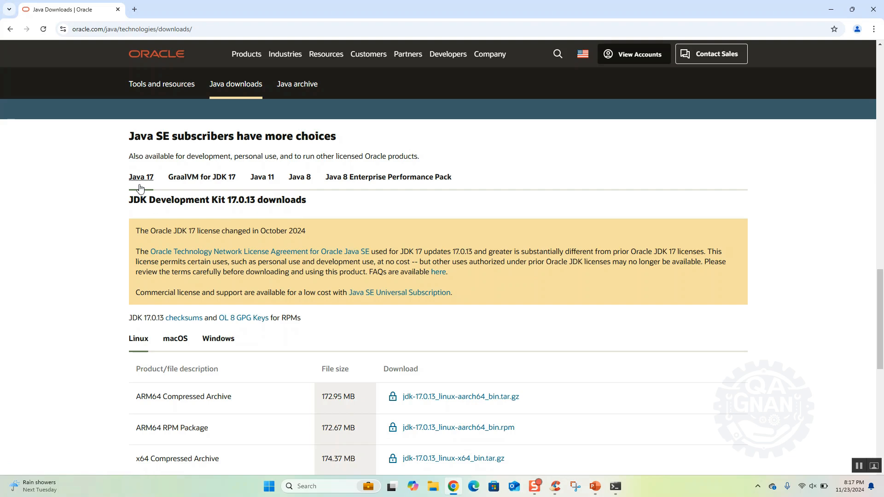
scroll(252, 267, "down", 2)
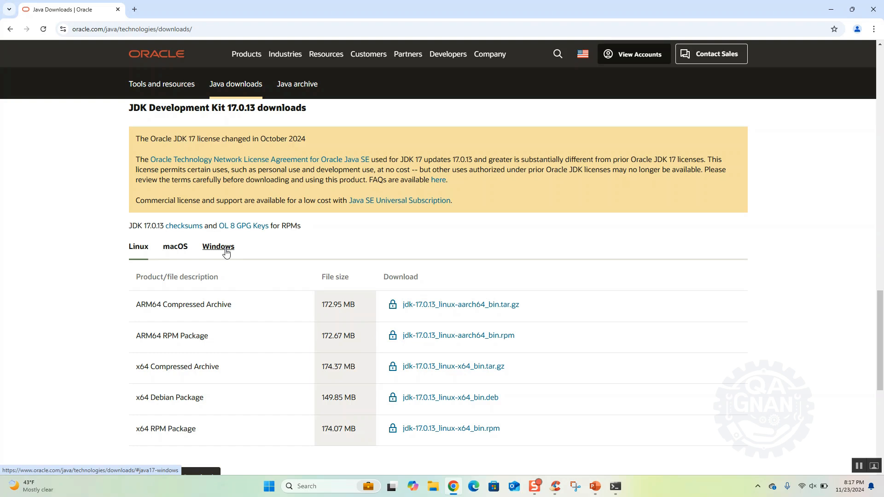
left_click(226, 253)
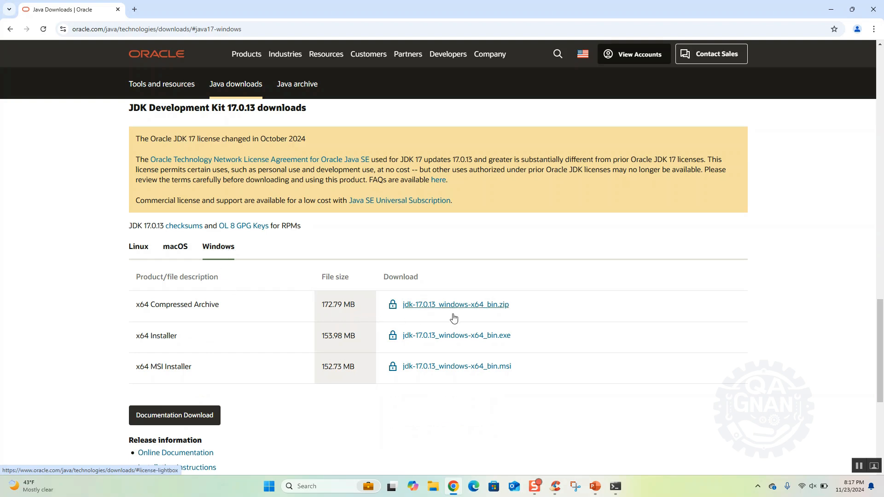
Step: Request the x64 Installer jdk-17.0.13_windows-x64_bin.exe, accepting the Oracle Technology Network License Agreement for Oracle Java SE
left_click(493, 341)
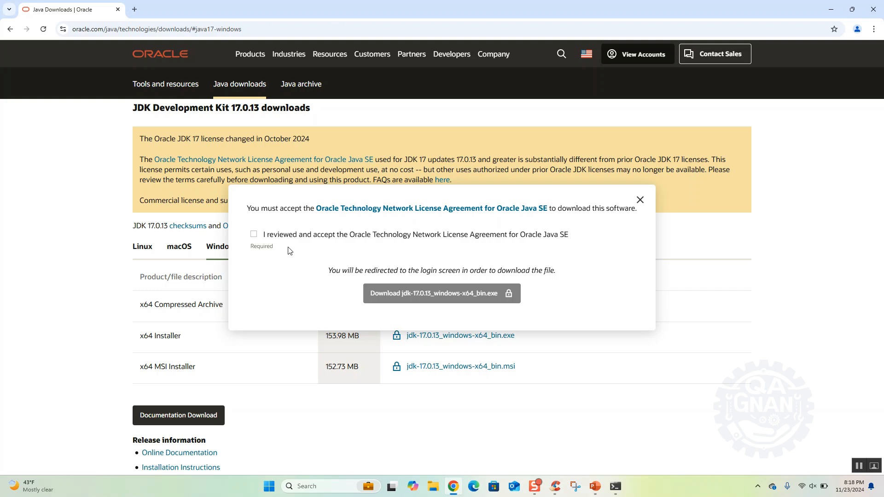
left_click(253, 235)
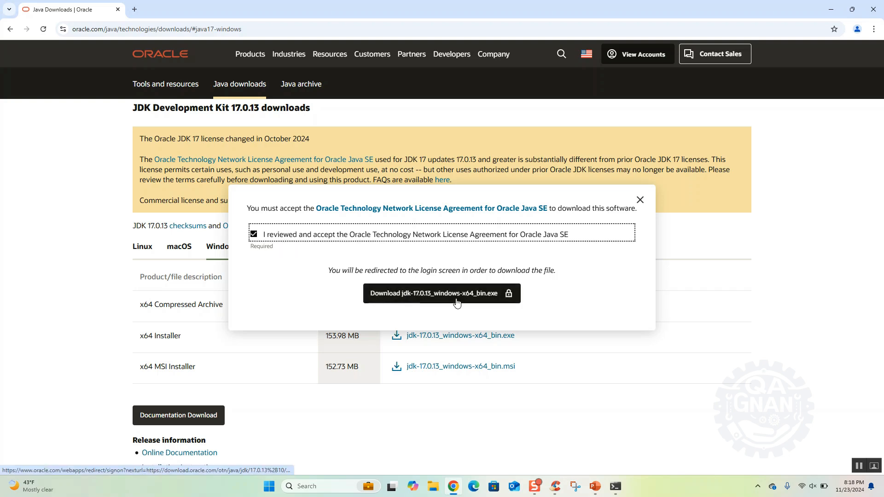
left_click(461, 299)
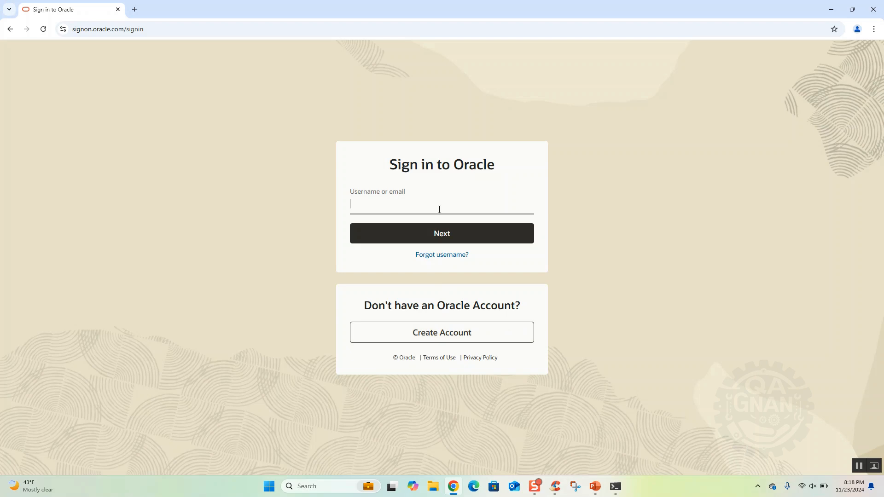
Step: Enter the account's e-mail as the Oracle sign-in username and continue to the password
key("Return")
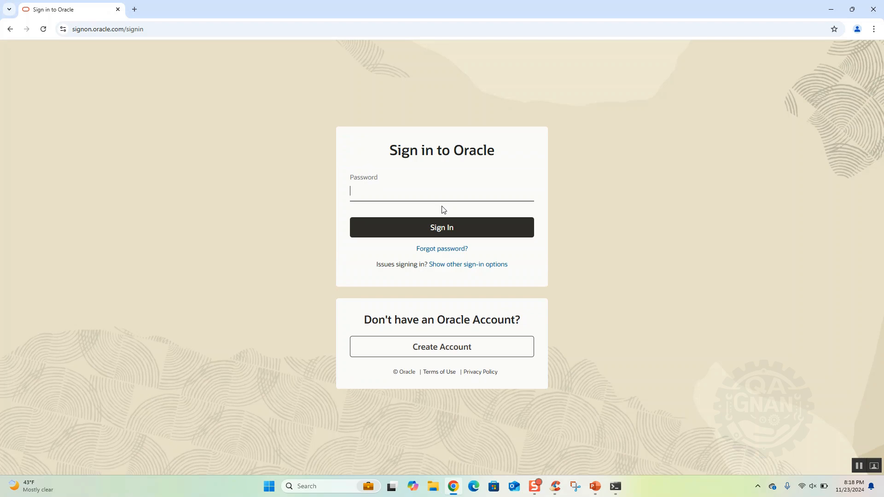
Step: Enter the Oracle account password, sign in and decline saving the password in the browser
type("•••••••••••••••••••")
key("Return")
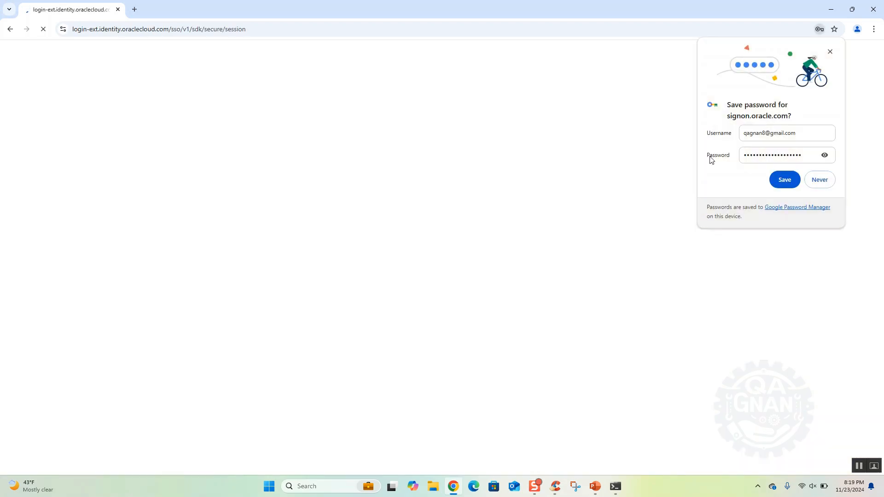
left_click(823, 180)
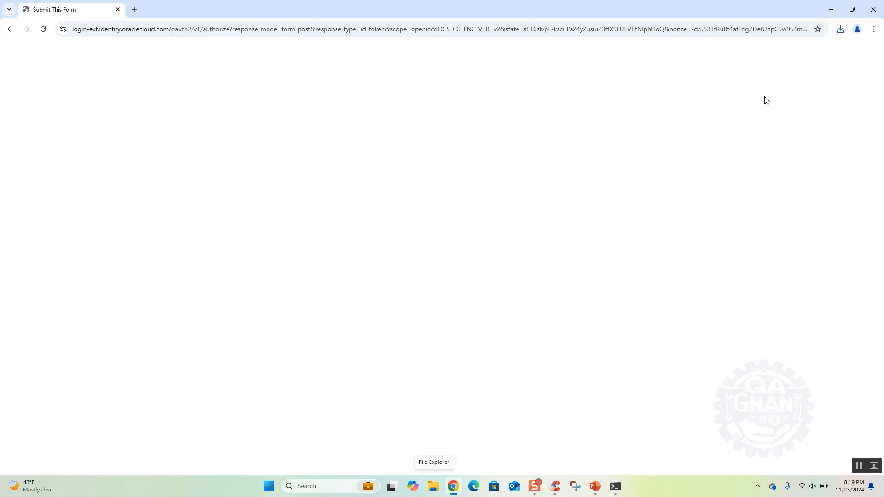
Step: Show the downloaded jdk-17.0.13_windows-x64_bin file in its folder and move the folder window higher on the screen
left_click(841, 32)
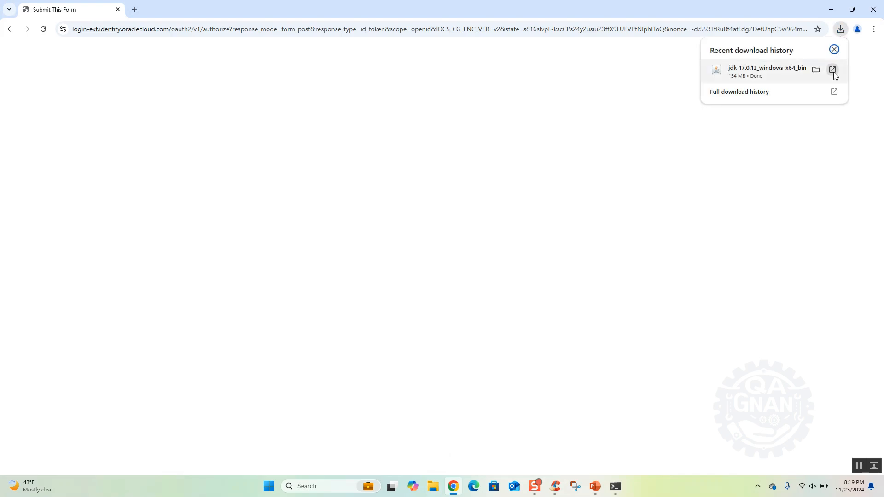
mouse_move(756, 81)
left_click(815, 71)
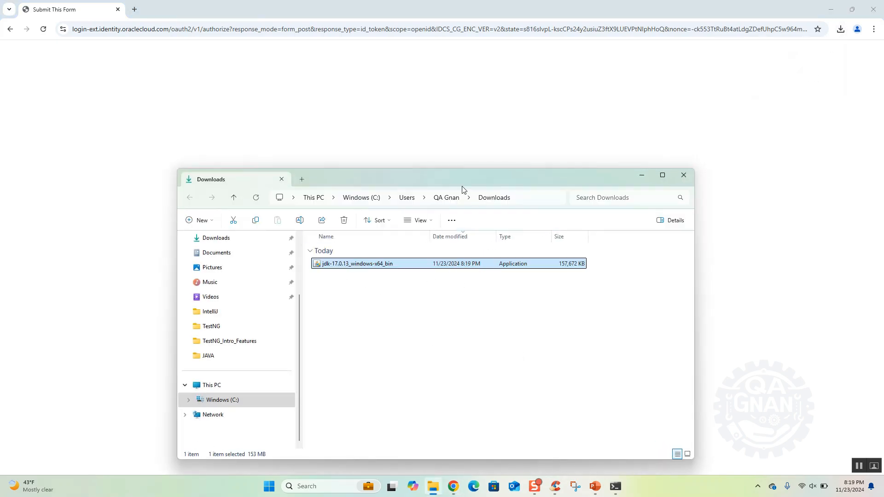
left_click_drag(463, 179, 470, 92)
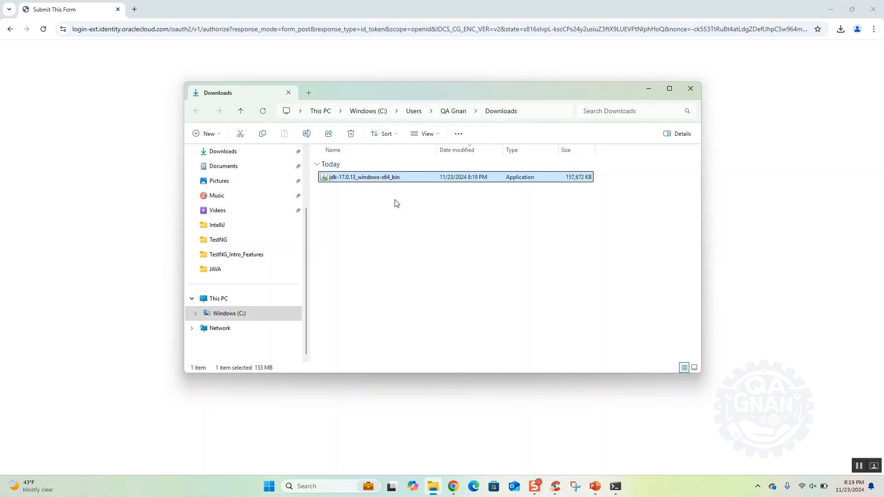
Step: Run the jdk-17.0.13_windows-x64_bin installer, install the JDK to C:\Program Files\Java\jdk-17\ and close the setup wizard
double_click(372, 177)
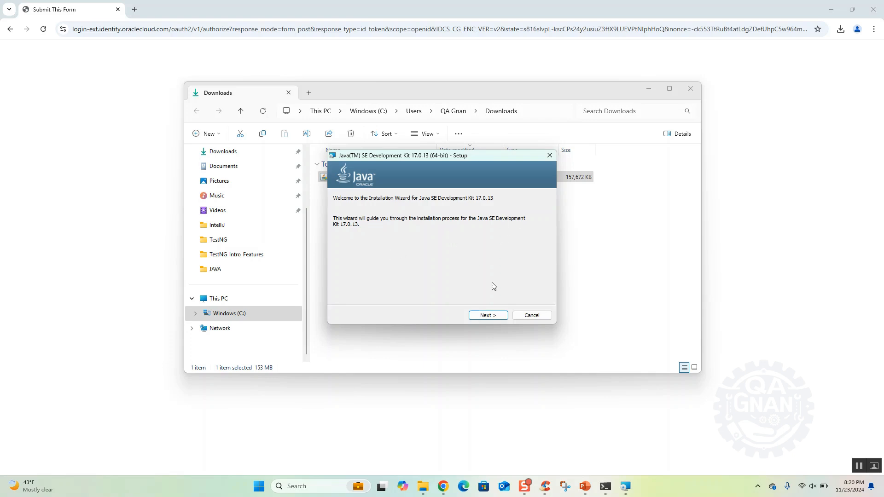
left_click(488, 316)
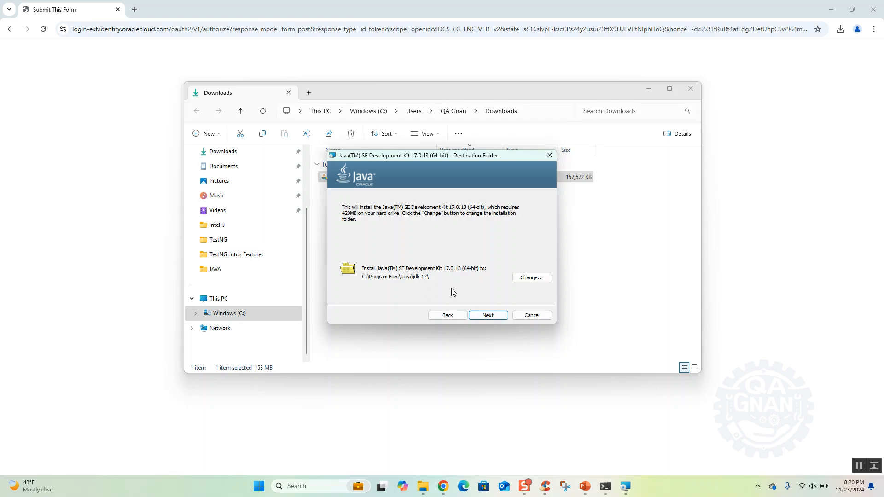
left_click(489, 316)
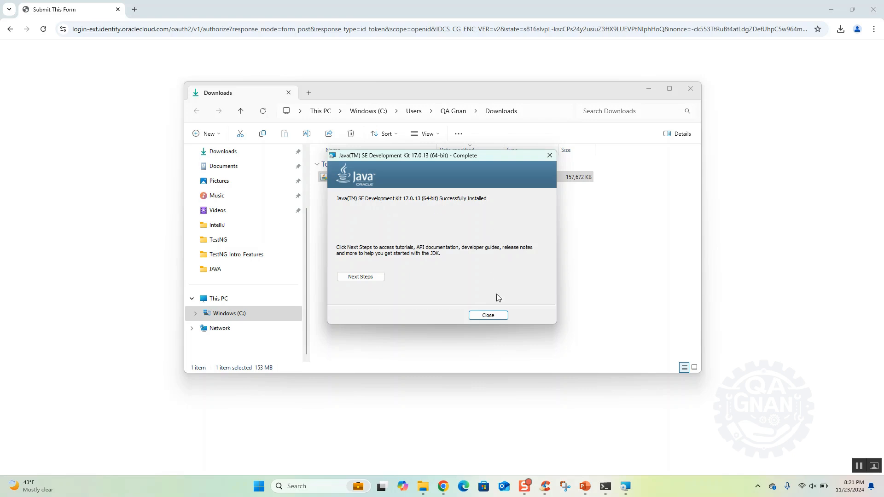
left_click(488, 315)
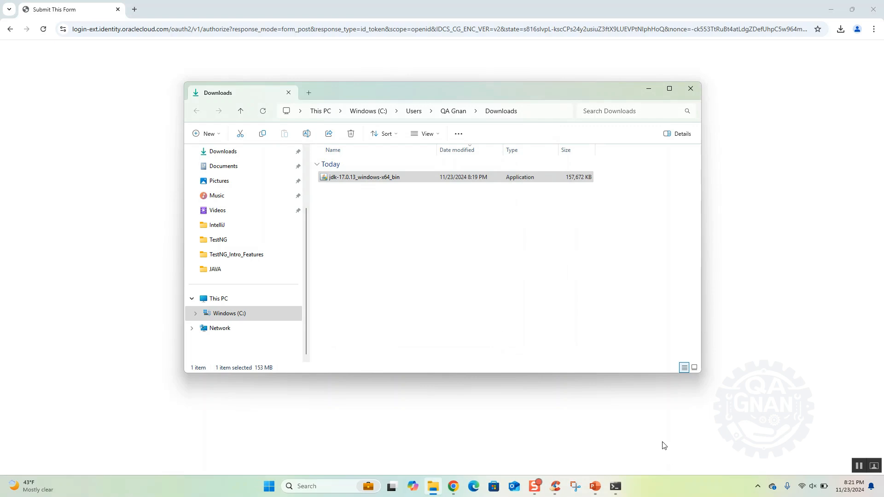
Step: Switch to Command Prompt and check the installed Java version with java -version
left_click(616, 487)
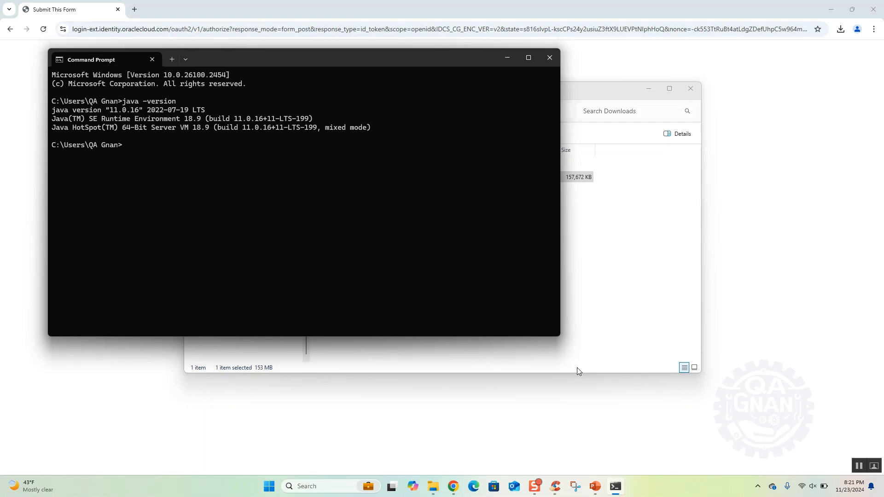
type("java -version")
key("Return")
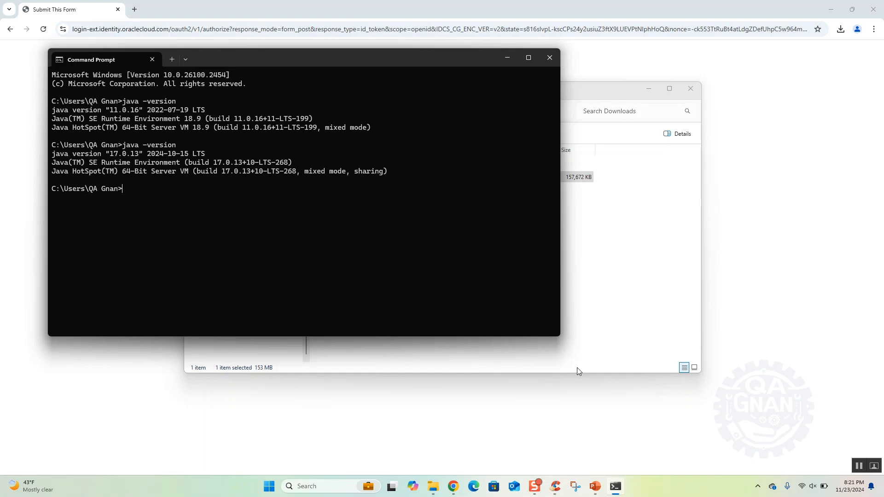